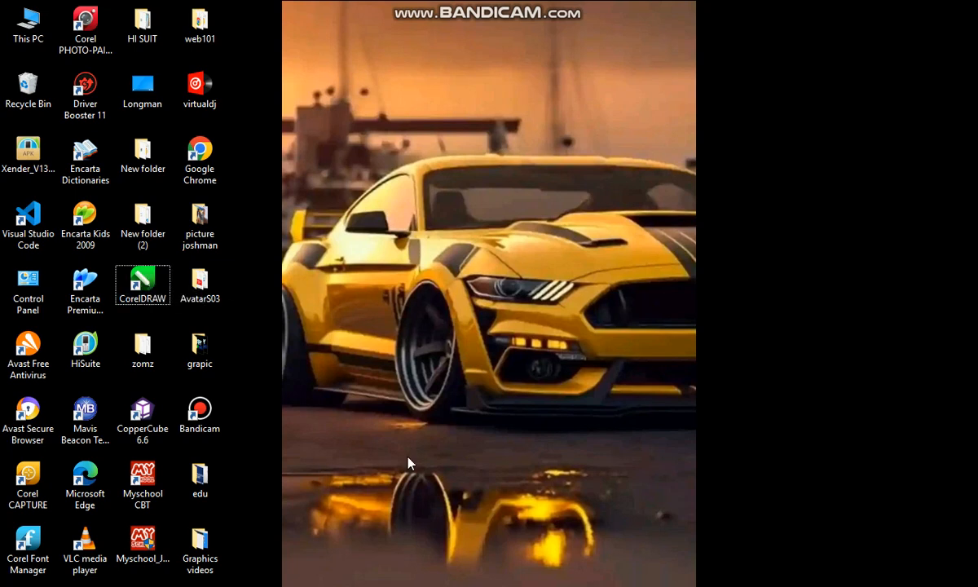
Switch to CorelDRAW and bring up the graphics class lesson.cdr document.
key(alt+Tab)
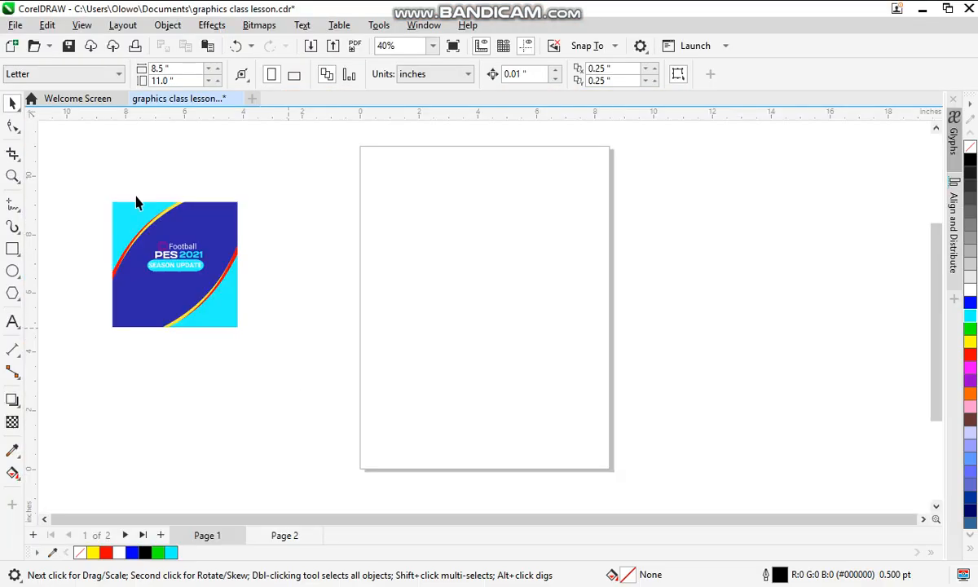
click(90, 104)
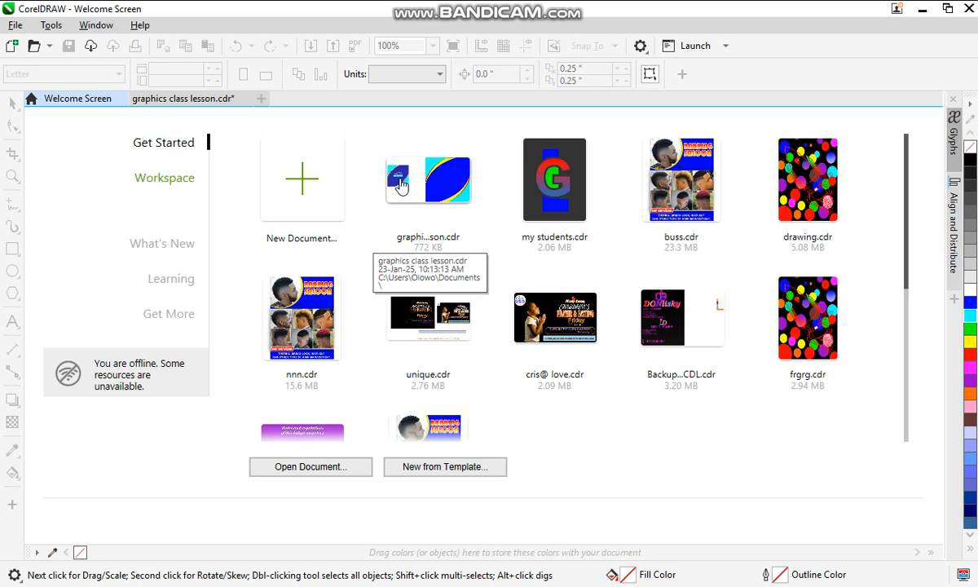
click(197, 96)
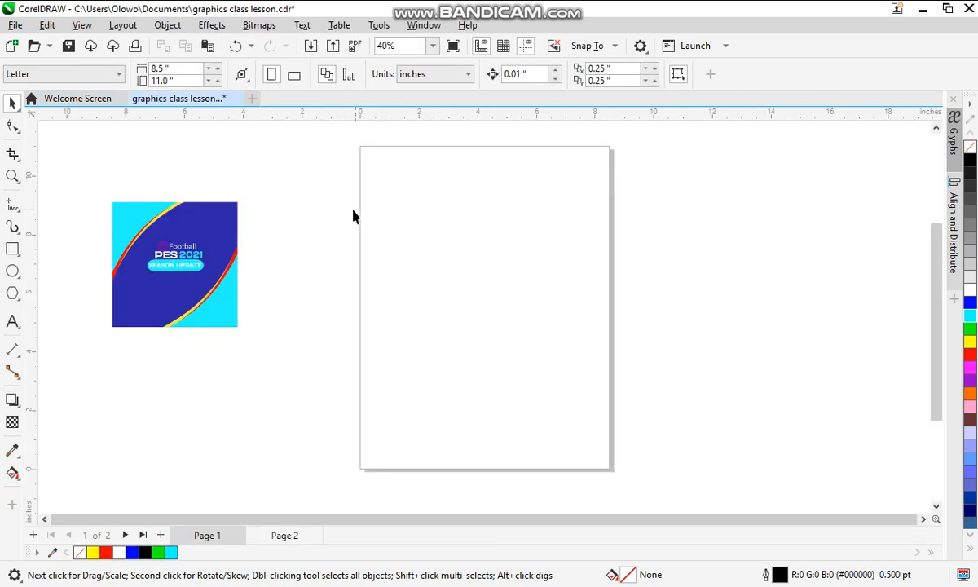
click(186, 233)
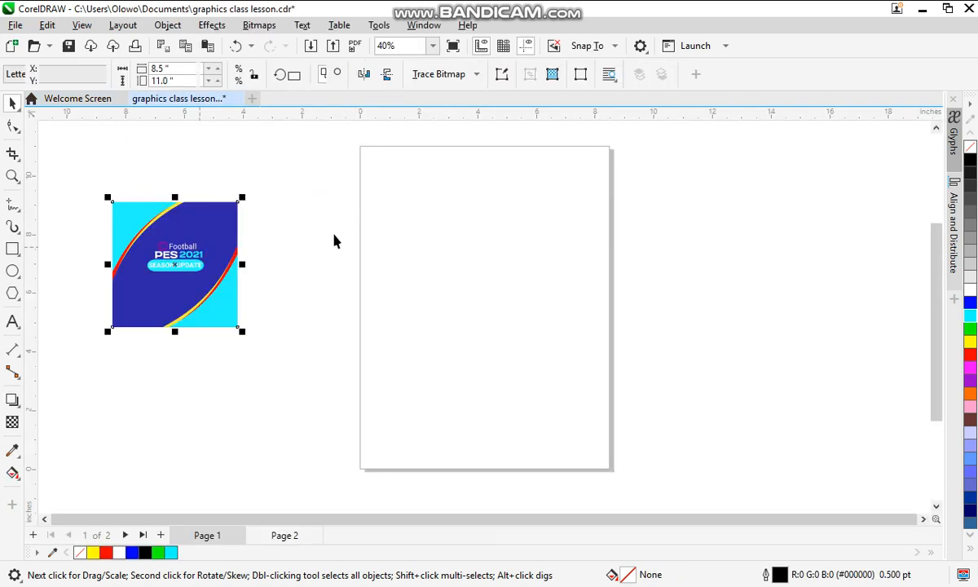
click(334, 245)
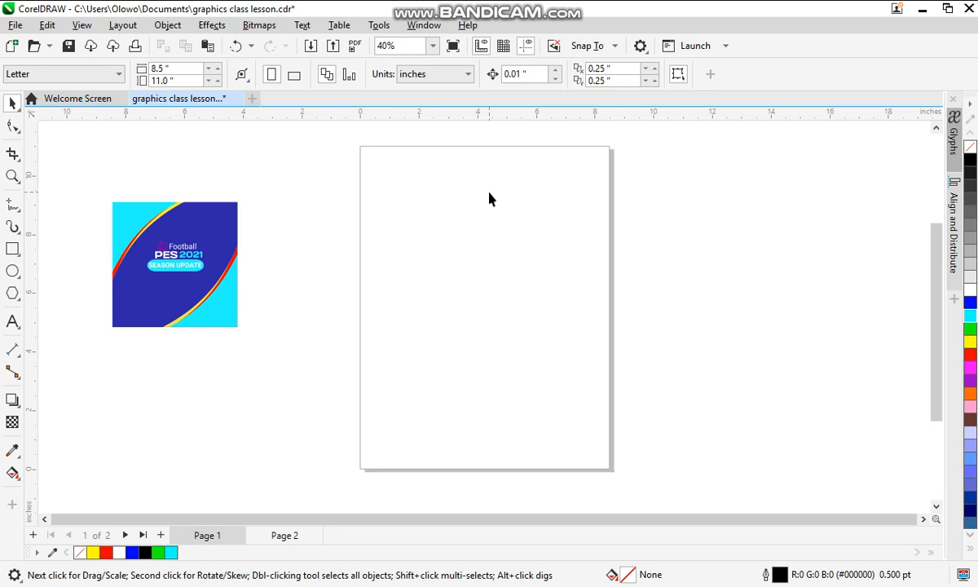
click(185, 228)
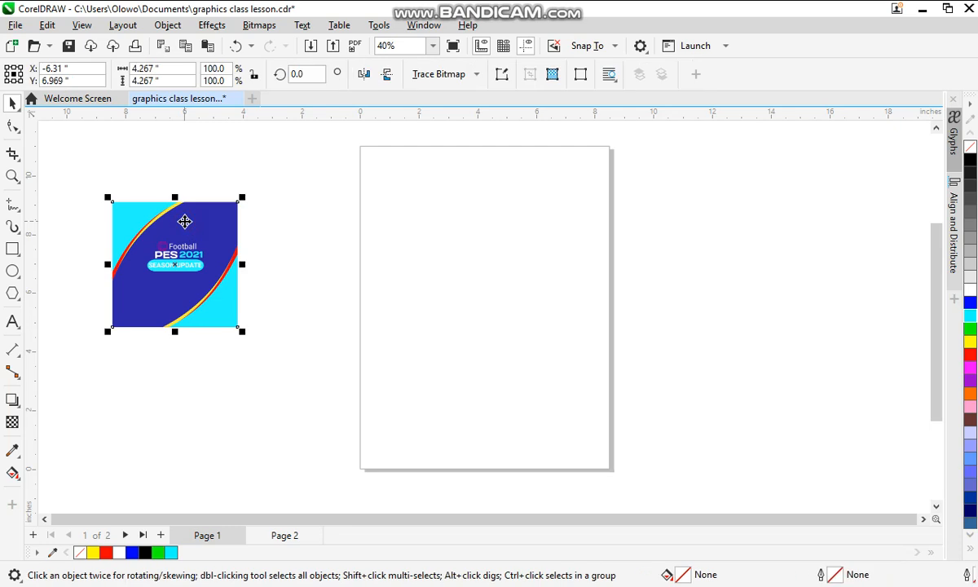
click(364, 263)
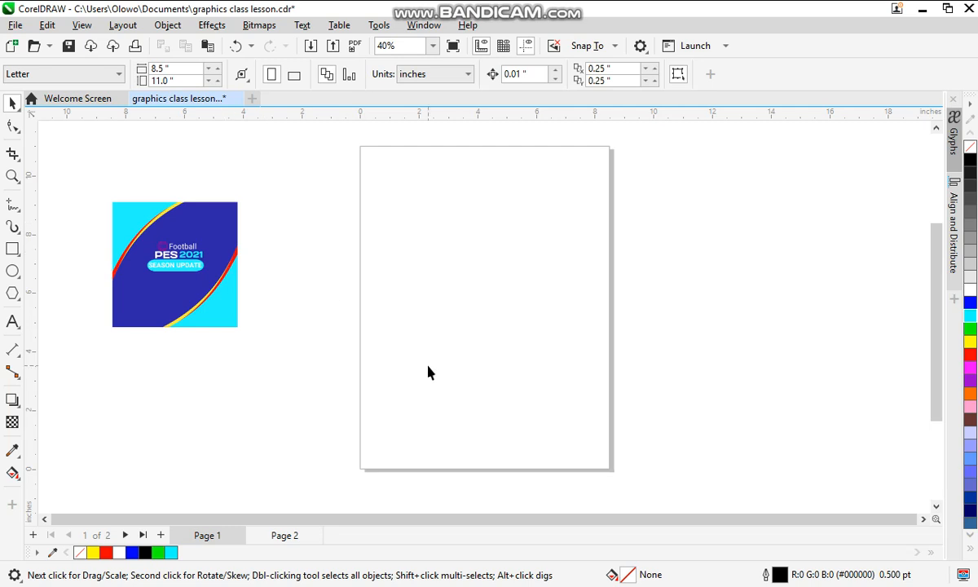
Draw two overlapping trial rectangles across the page, the second about 5.76 by 5.29 inches, and delete both.
click(12, 248)
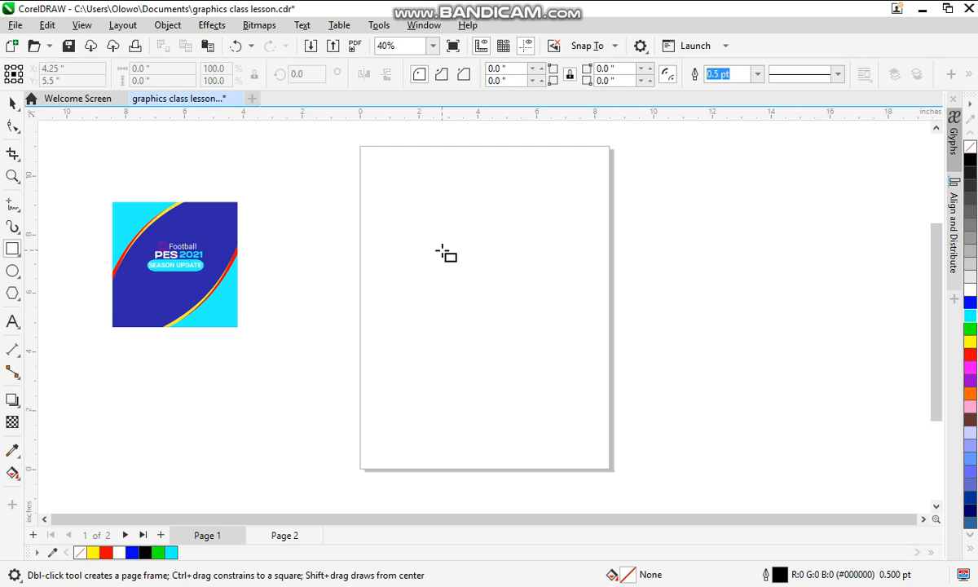
click(399, 204)
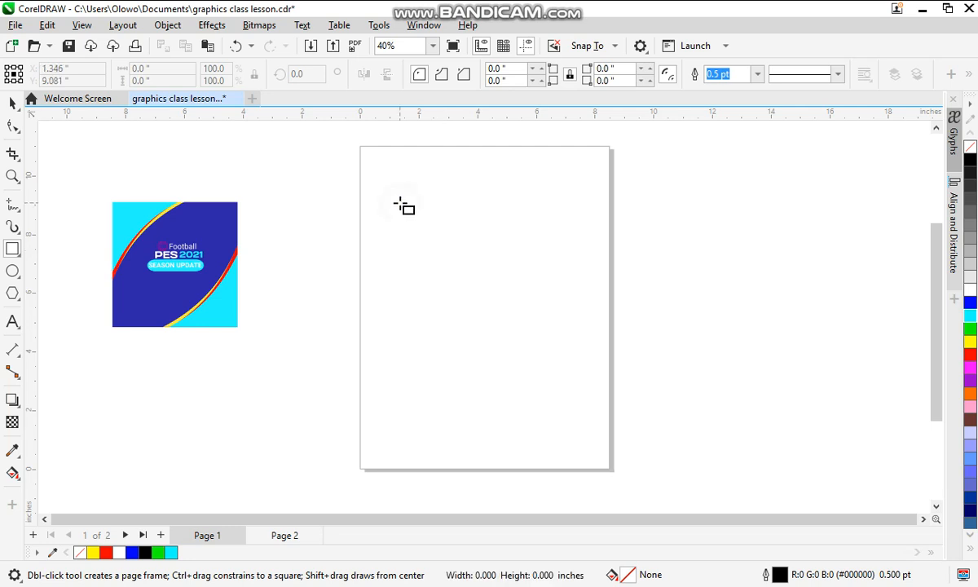
drag(399, 204, 845, 320)
mouse_move(298, 246)
mouse_down()
mouse_move(438, 389)
mouse_move(467, 401)
mouse_up()
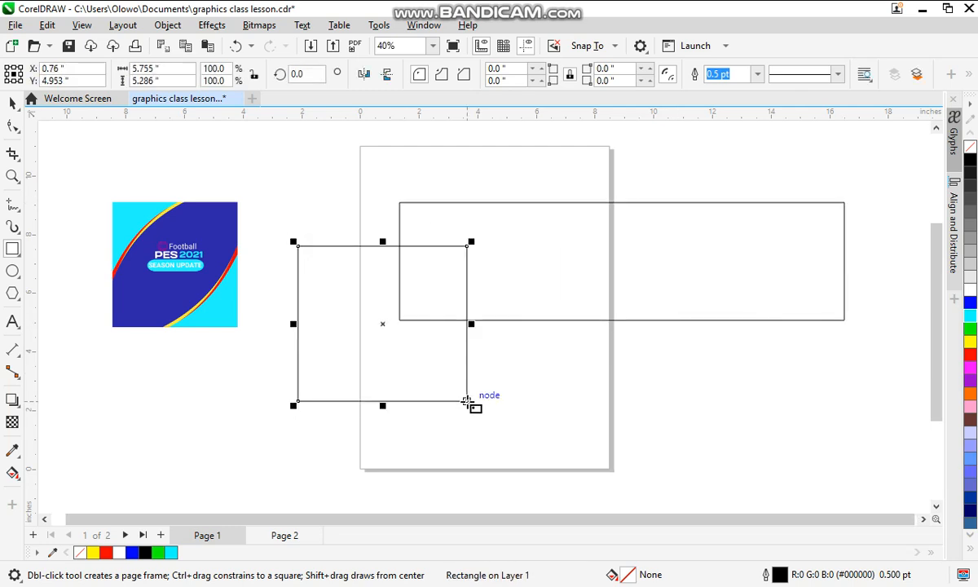
key(Delete)
key(space)
click(514, 271)
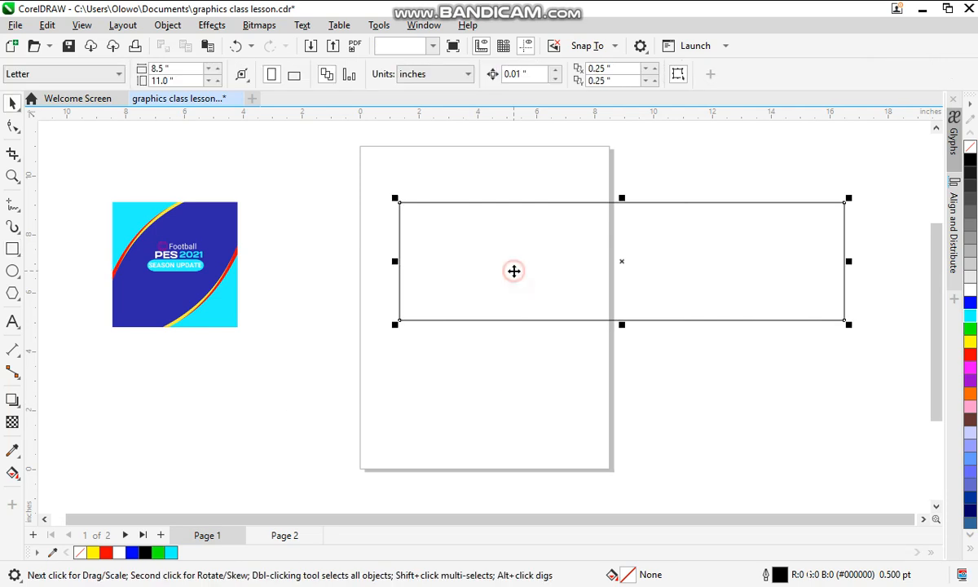
key(Delete)
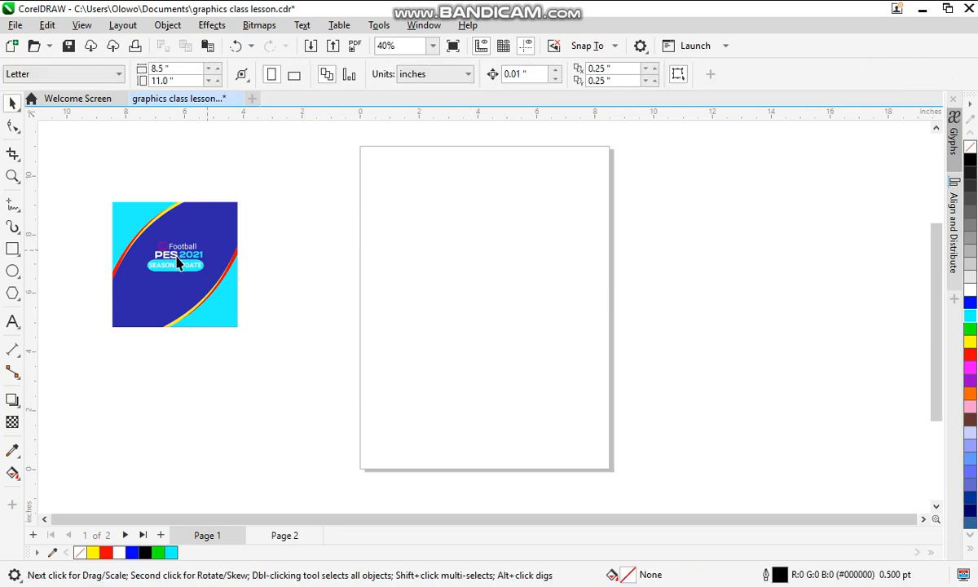
Draw a square of about 7.19 inches on the page and move it to about X 4.19, Y 6.03 inches.
click(10, 249)
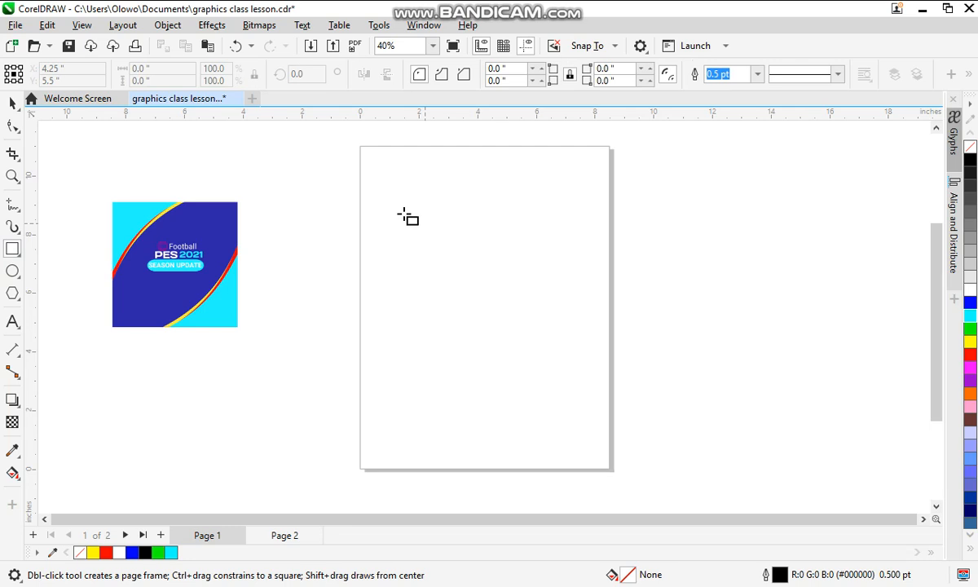
mouse_move(390, 196)
mouse_down()
mouse_move(480, 247)
mouse_move(514, 321)
mouse_move(572, 307)
mouse_move(605, 317)
mouse_up()
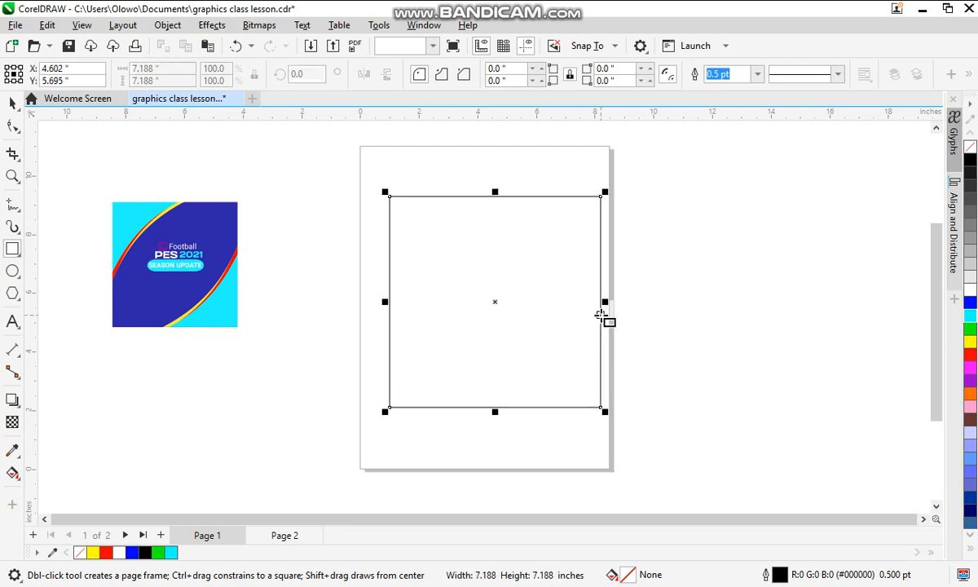
key(space)
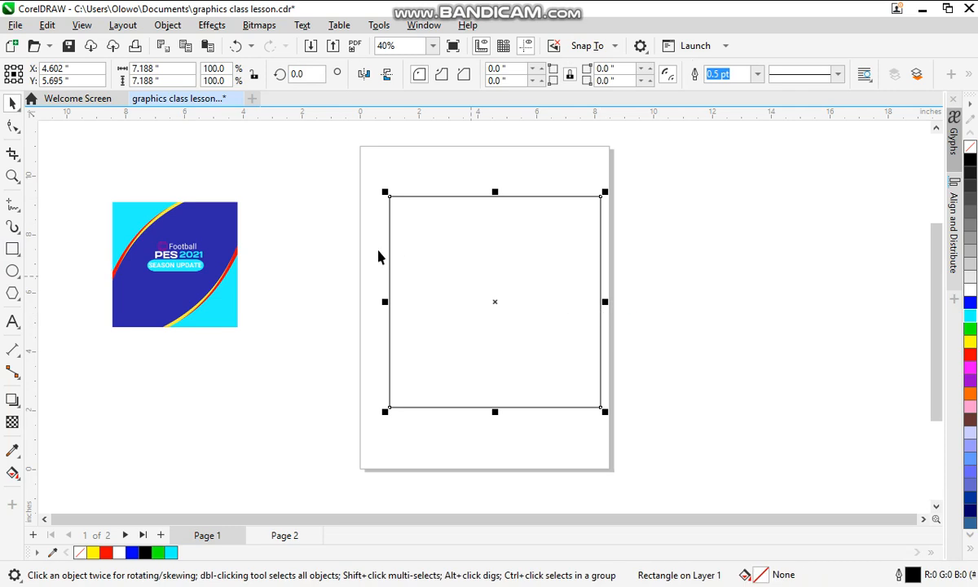
drag(518, 280, 506, 269)
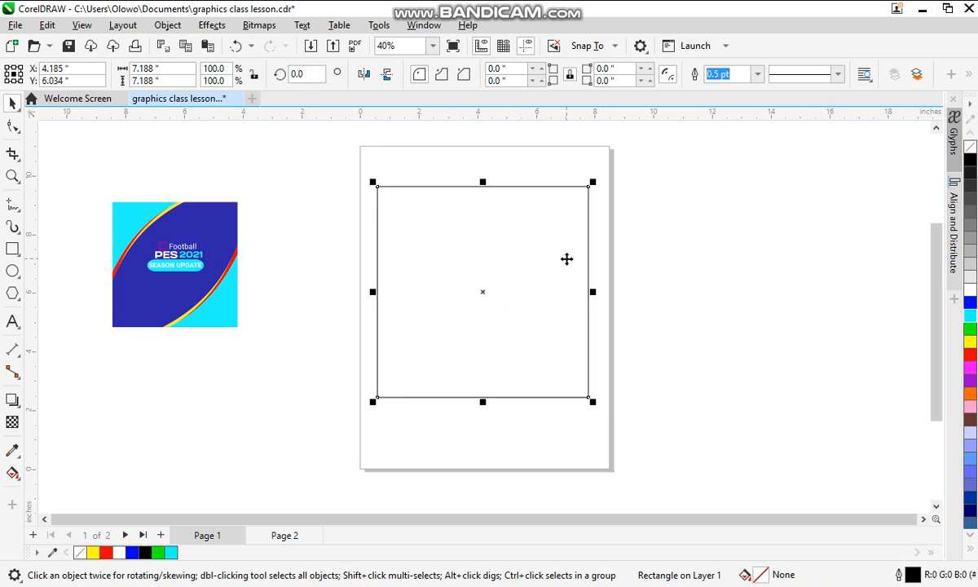
Try blue, green, magenta and red fills on the large square, finishing with green.
click(970, 303)
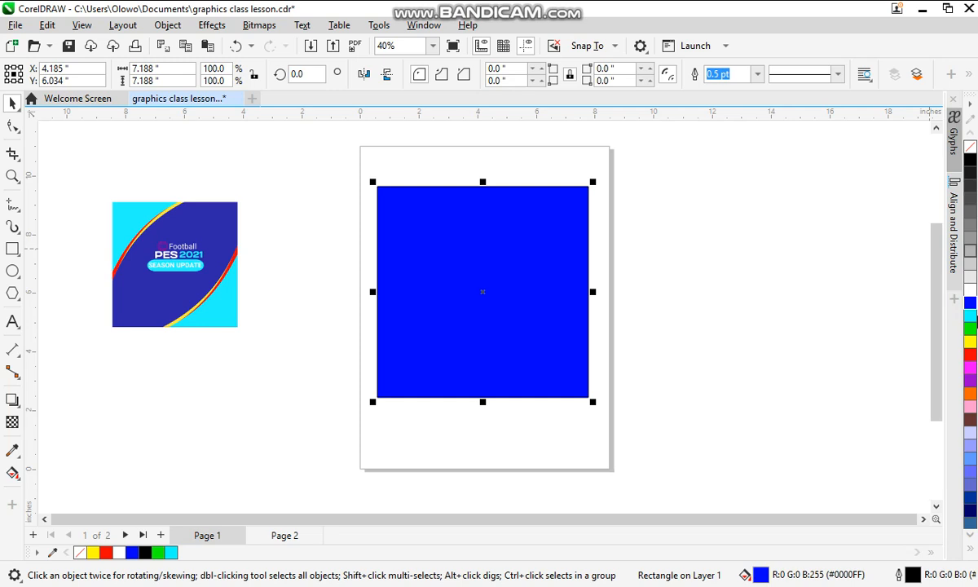
click(970, 328)
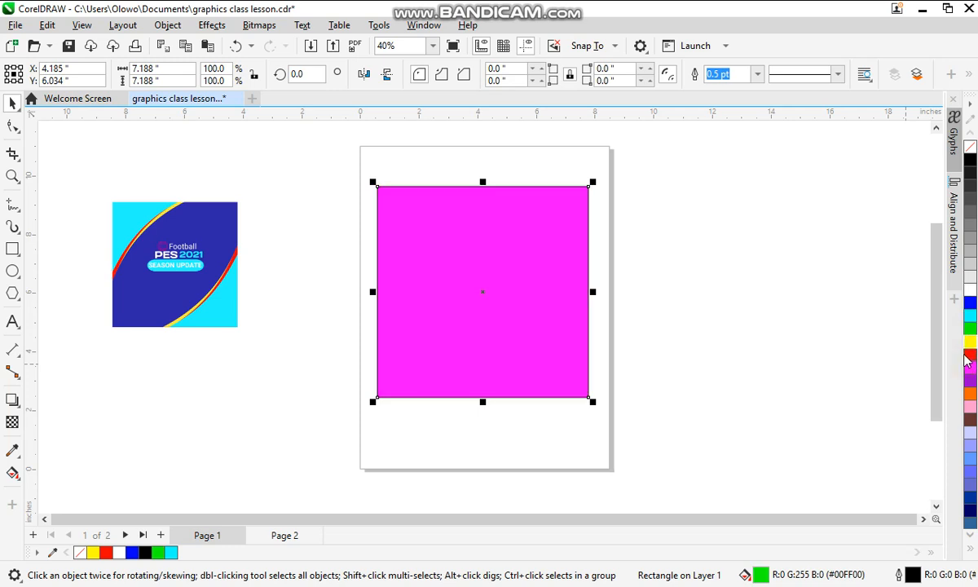
click(969, 354)
click(971, 328)
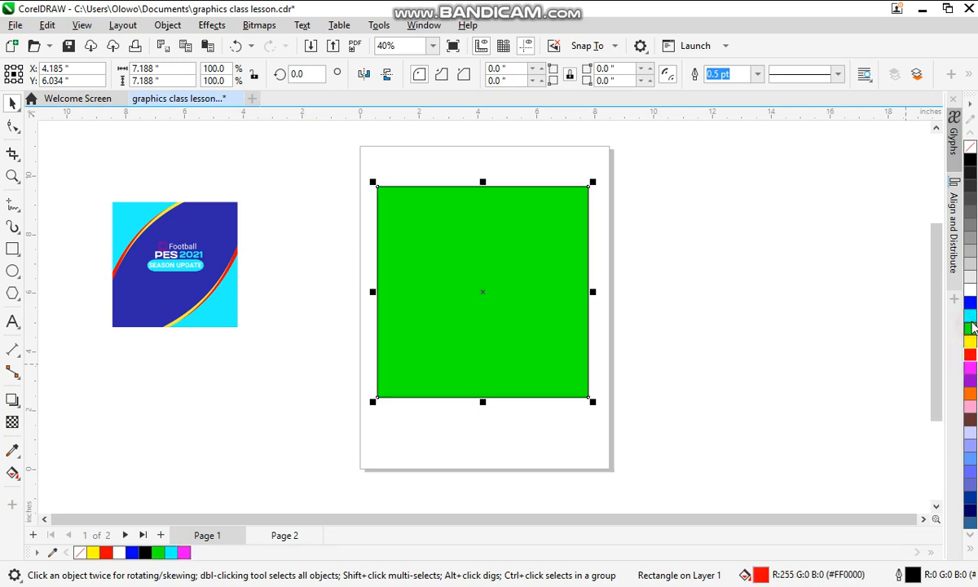
click(11, 249)
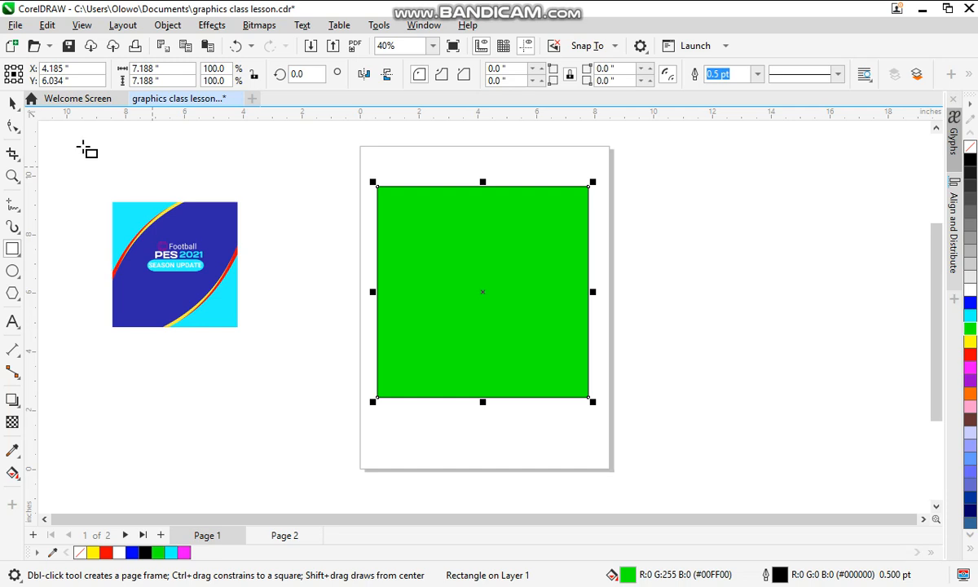
click(11, 102)
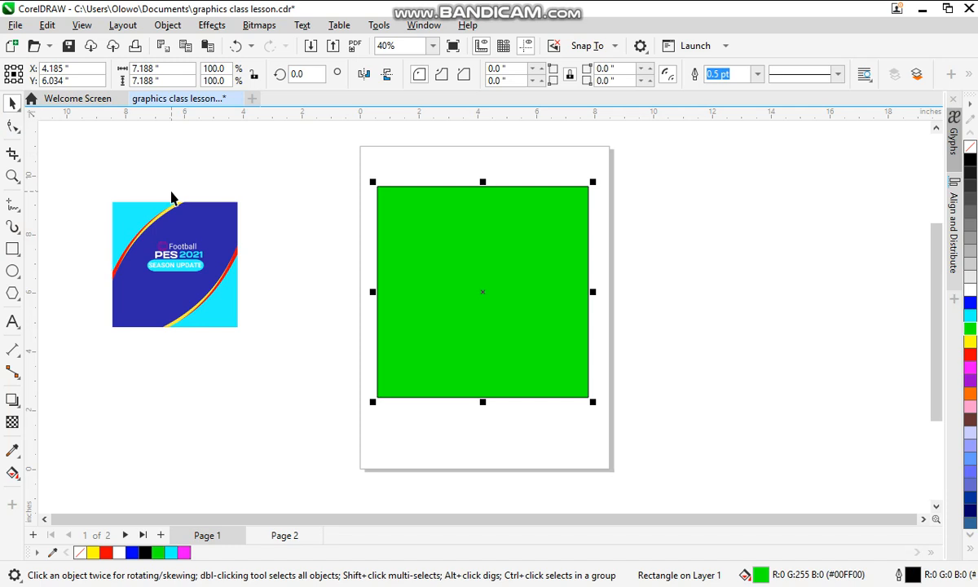
key(space)
key(space)
key(space)
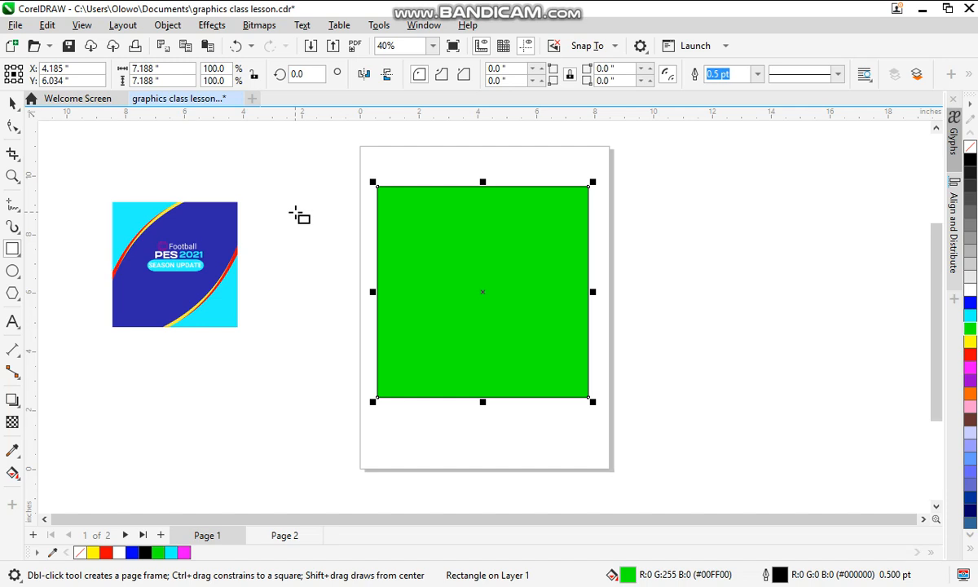
key(space)
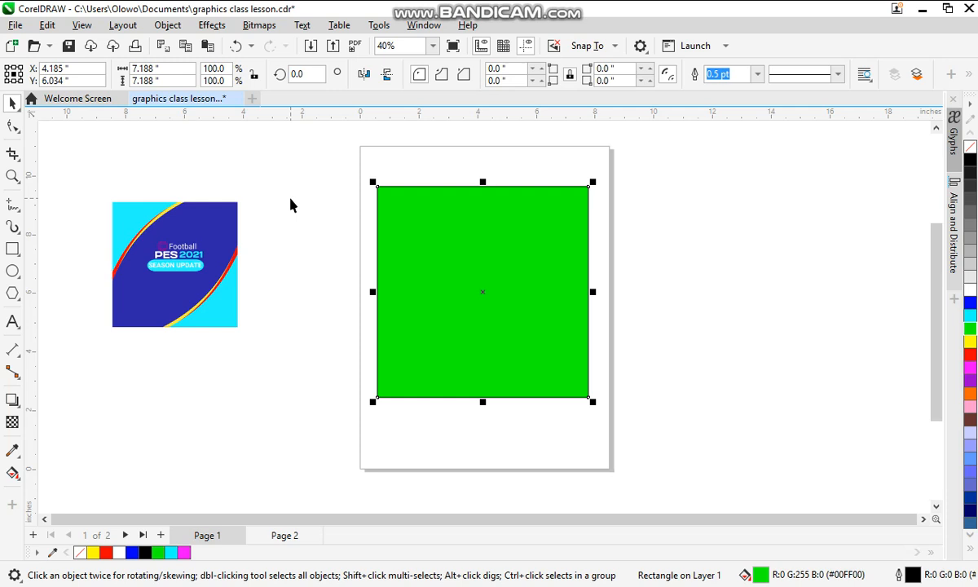
click(128, 374)
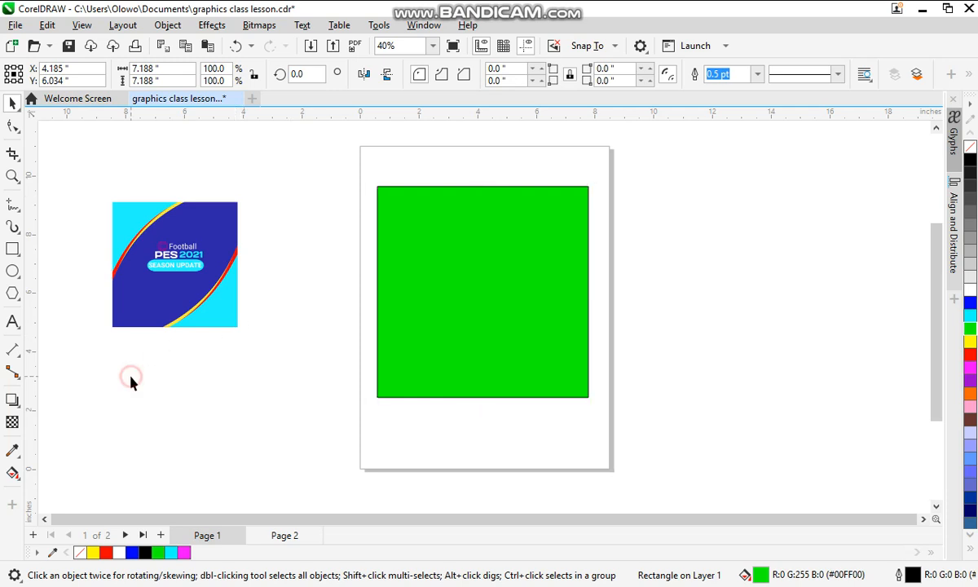
Fill the large square on the page with blue and deselect it.
click(444, 284)
click(970, 303)
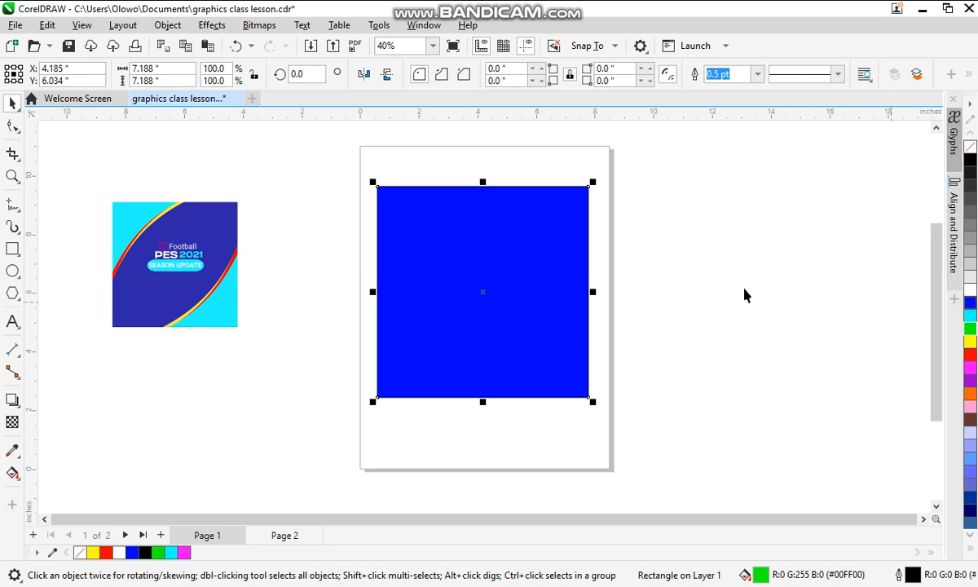
key(Escape)
Draw a rectangle about 4.35 by 3.39 inches below the PES 2021 reference image, outside the page.
click(18, 254)
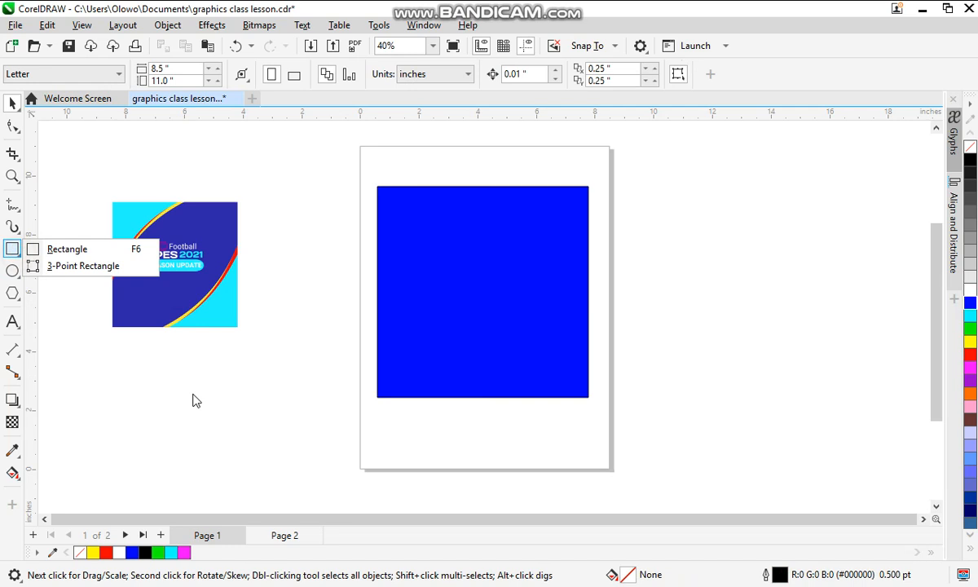
click(69, 248)
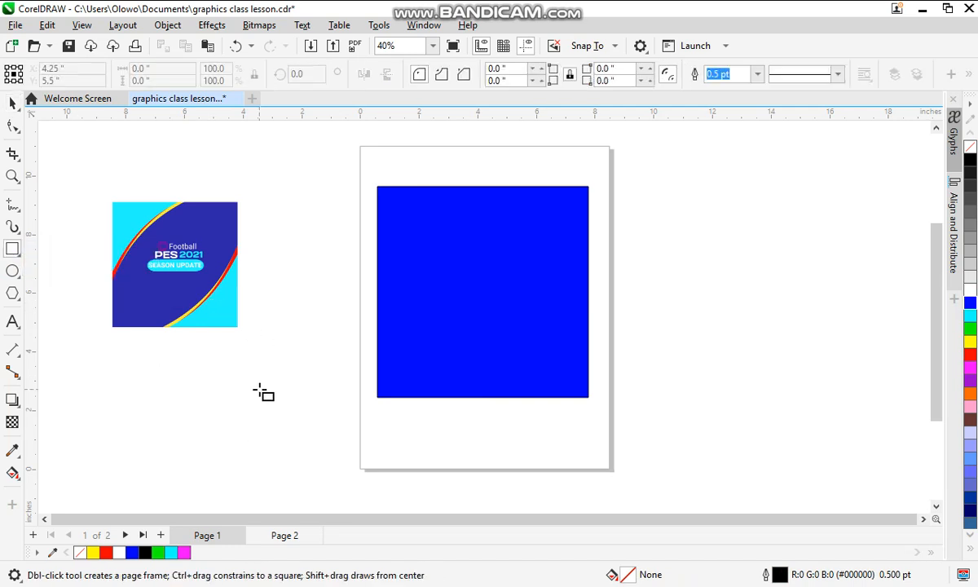
drag(255, 456, 295, 464)
key(space)
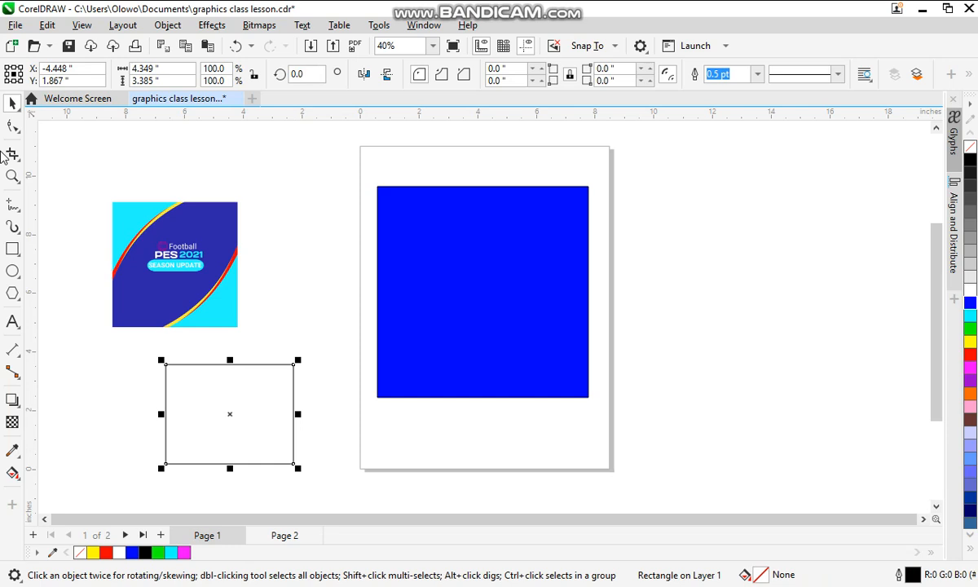
Try rounding the small rectangle's corners with the Shape tool, with radii of about 0.7 and 0.8 inches, and return them to square.
click(18, 126)
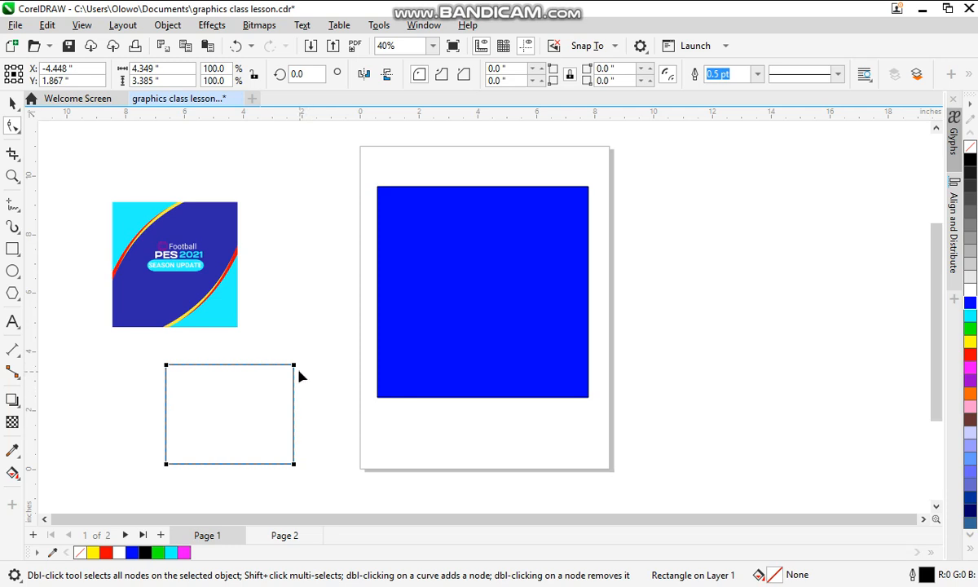
drag(295, 366, 315, 397)
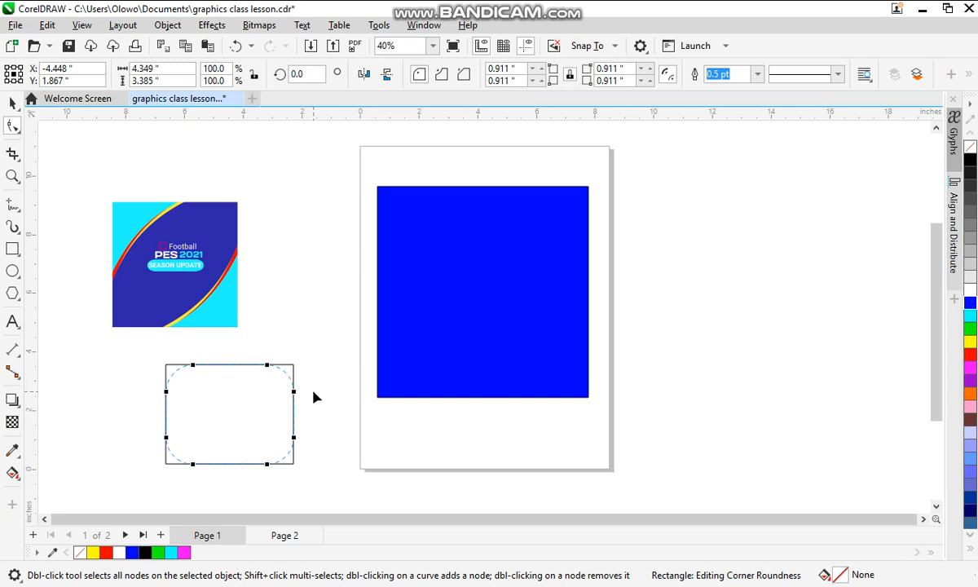
drag(313, 392, 275, 350)
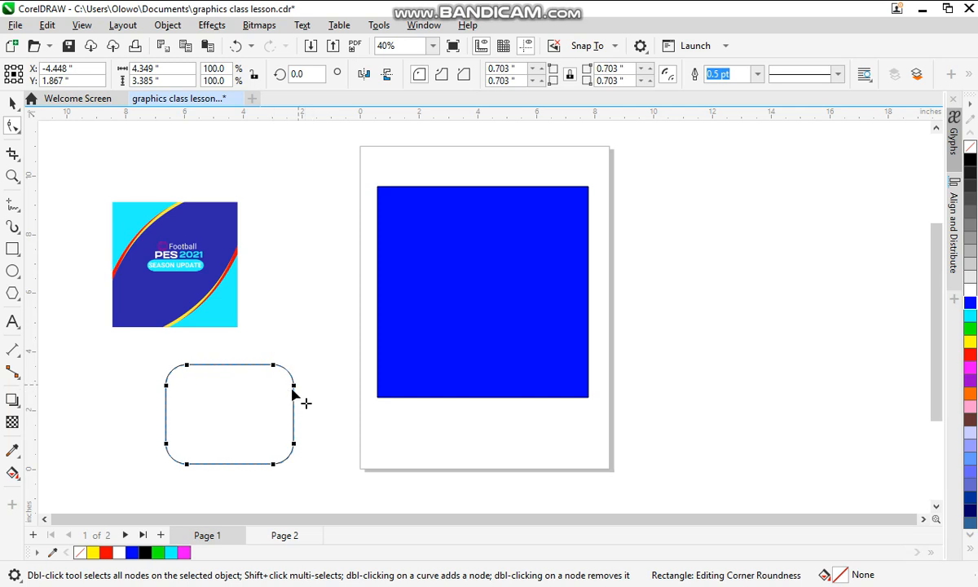
drag(298, 394, 293, 290)
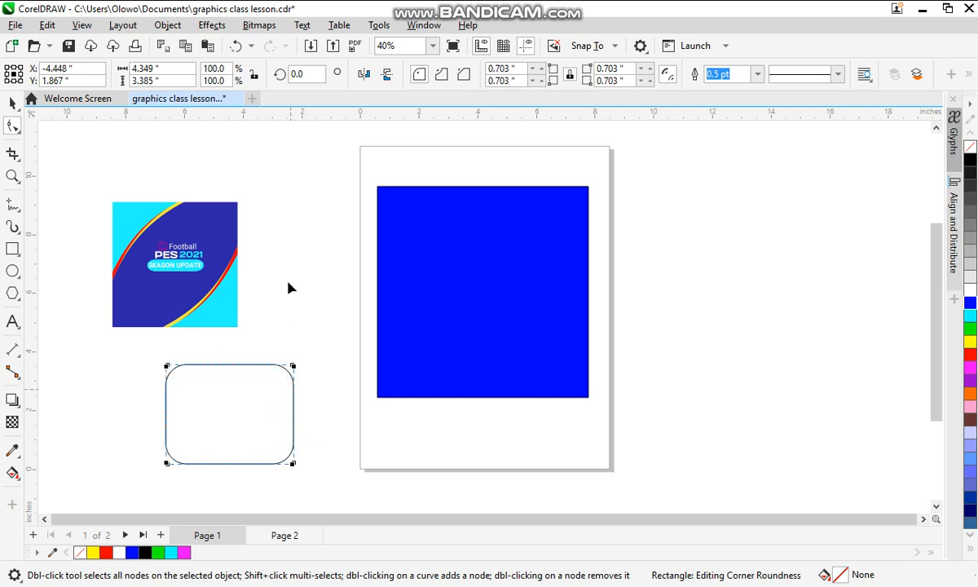
drag(297, 375, 328, 309)
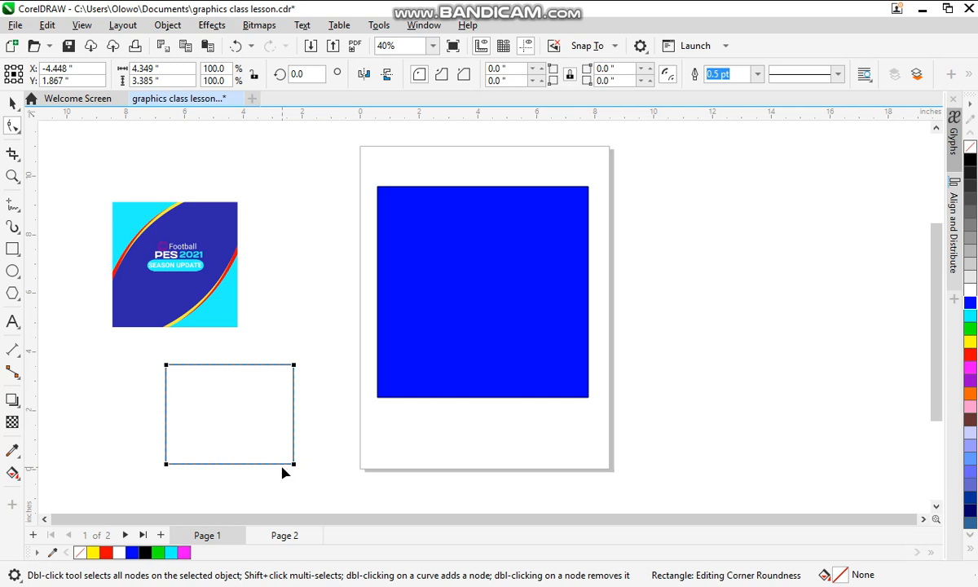
drag(294, 467, 336, 445)
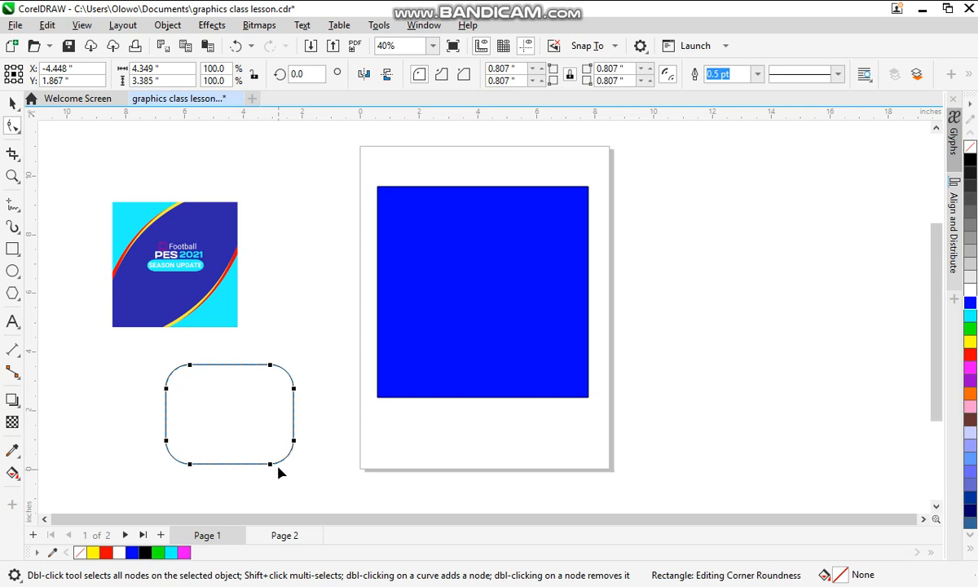
drag(270, 463, 318, 476)
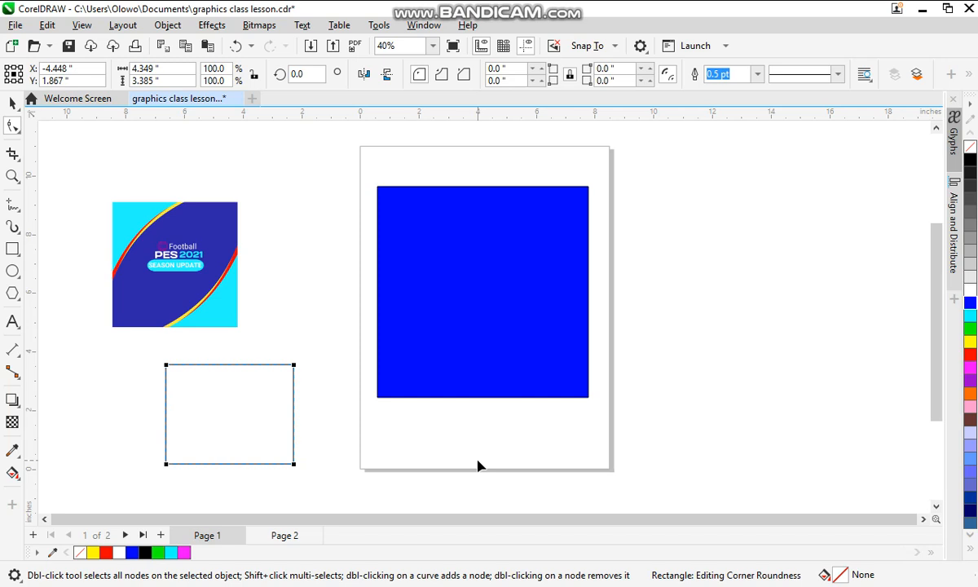
Convert the small rectangle to curves and remove its upper-left corner node to form a right triangle.
key(ctrl+q)
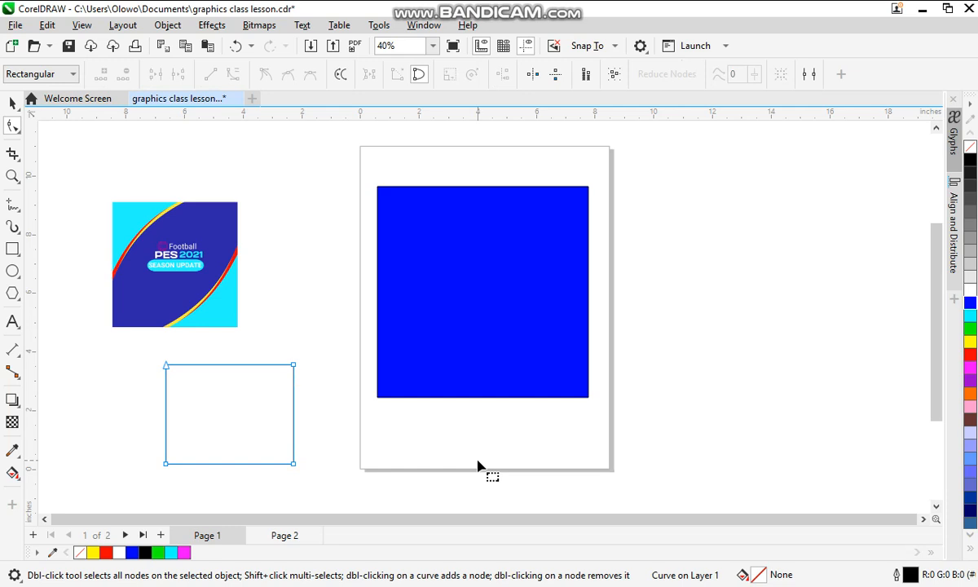
click(167, 371)
drag(167, 371, 228, 413)
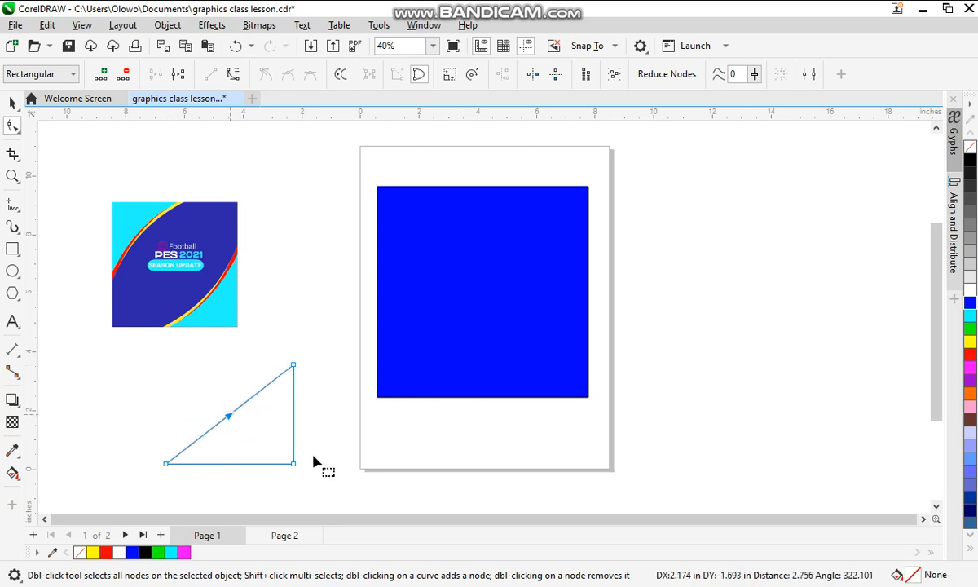
double_click(227, 417)
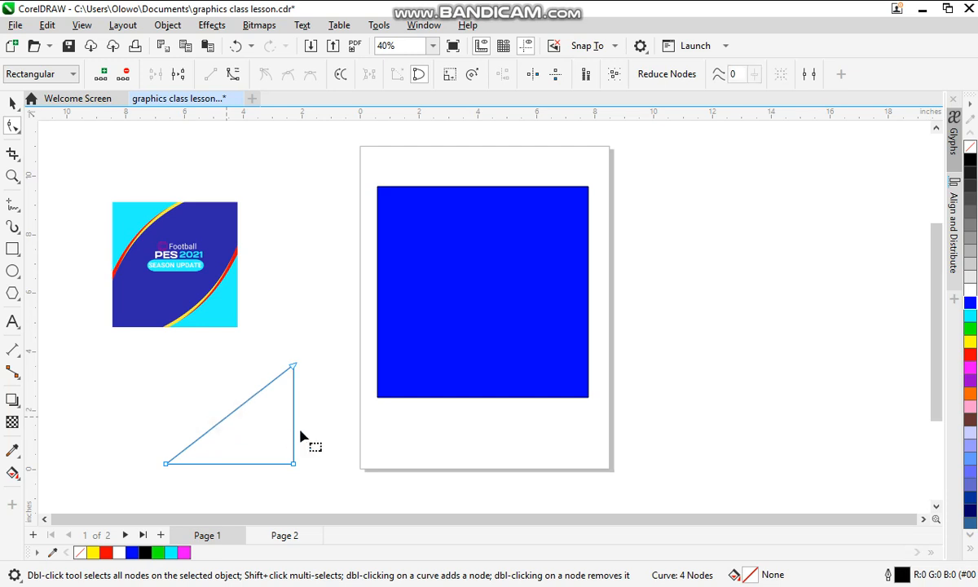
Convert the triangle's straight diagonal side into an editable curve segment.
click(295, 369)
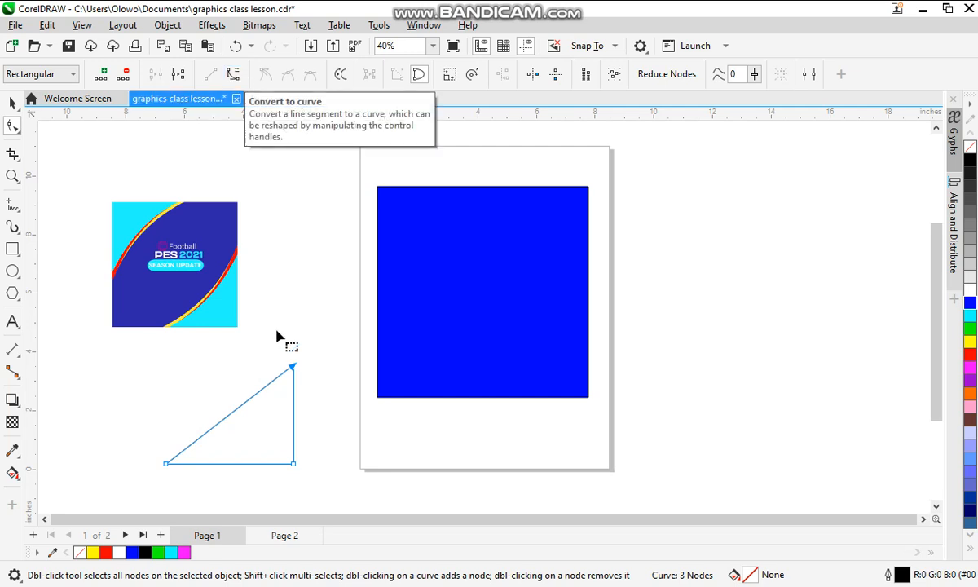
click(230, 75)
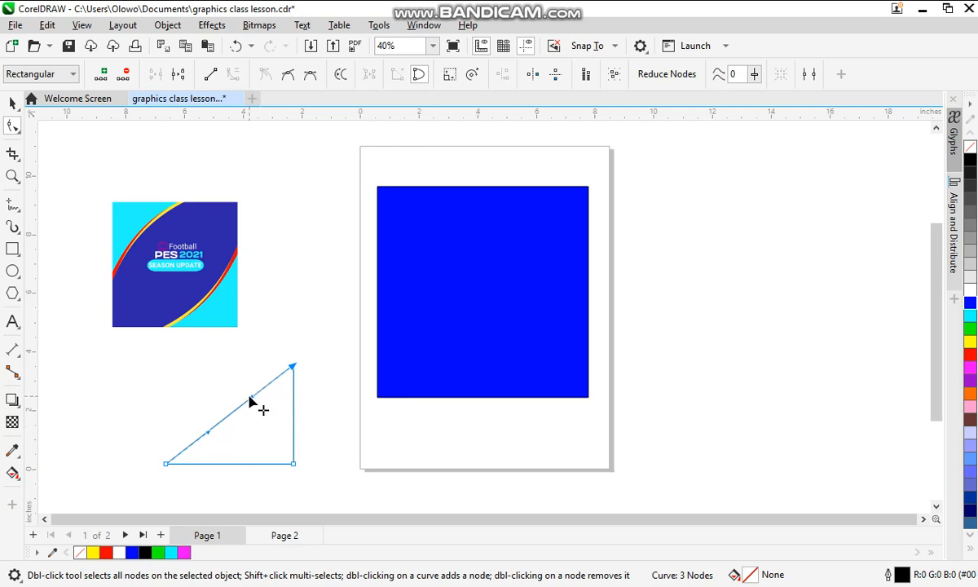
Try bending the diagonal into an S-shape with its two control handles, and undo both handle moves.
drag(250, 401, 204, 334)
drag(208, 434, 251, 466)
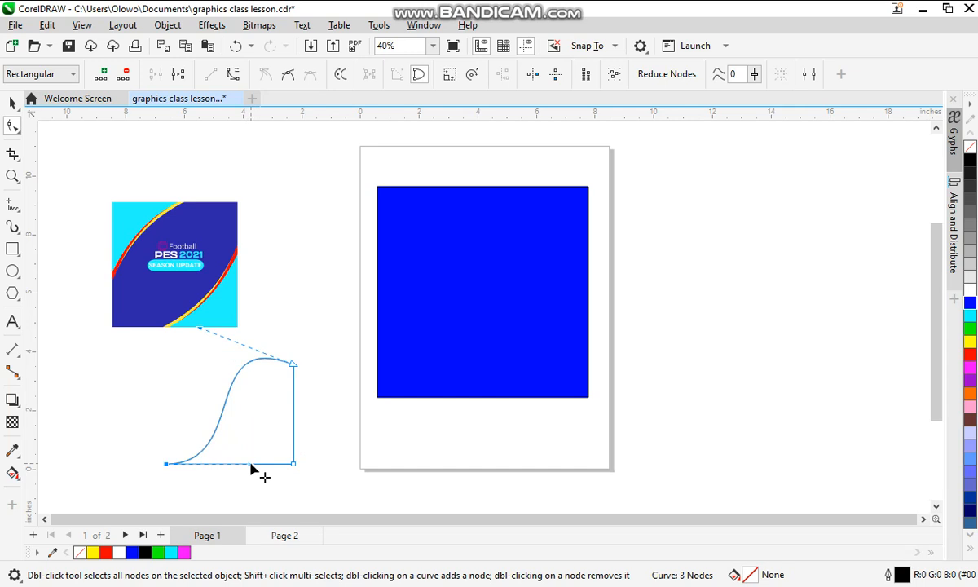
key(ctrl+z)
key(ctrl+z)
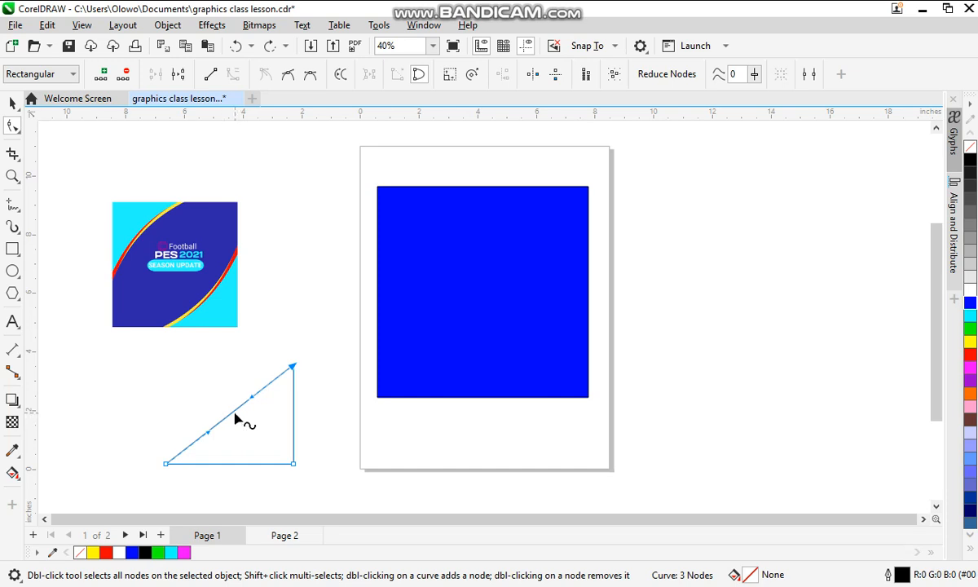
Bow the triangle's diagonal side inward toward the lower-right corner and select the finished shape as an object.
click(234, 412)
drag(234, 412, 255, 420)
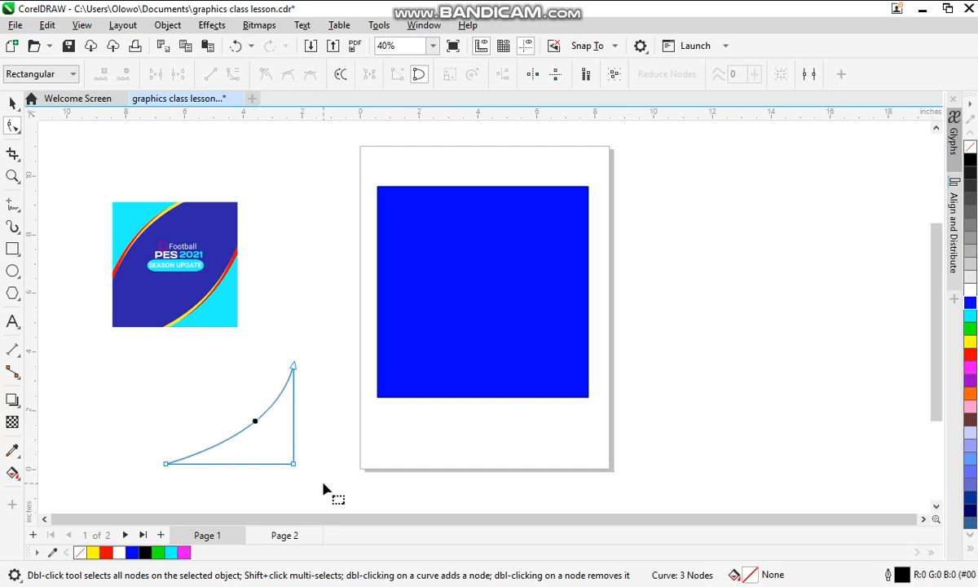
key(space)
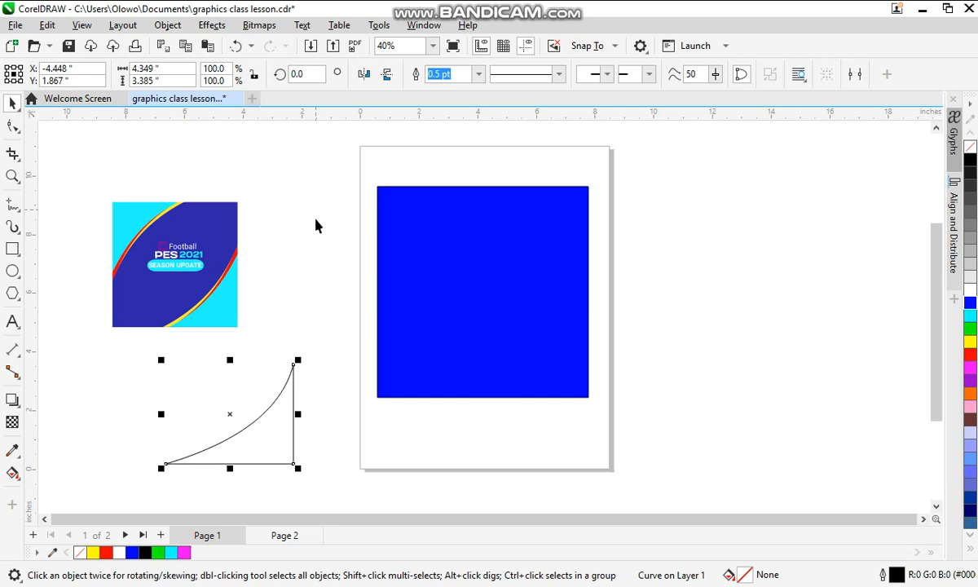
PowerClip the curved triangle inside the large blue square on the page.
click(167, 25)
mouse_move(249, 67)
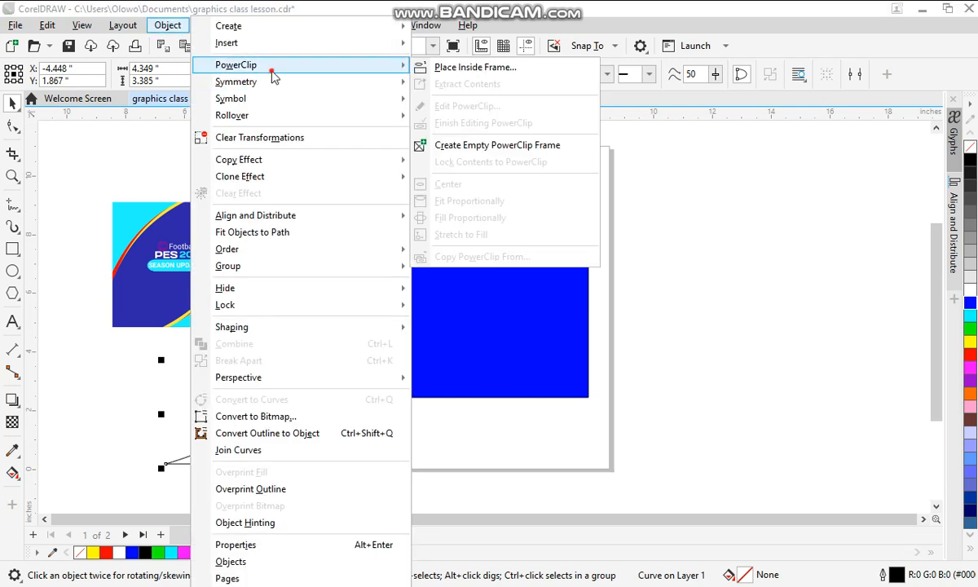
click(441, 70)
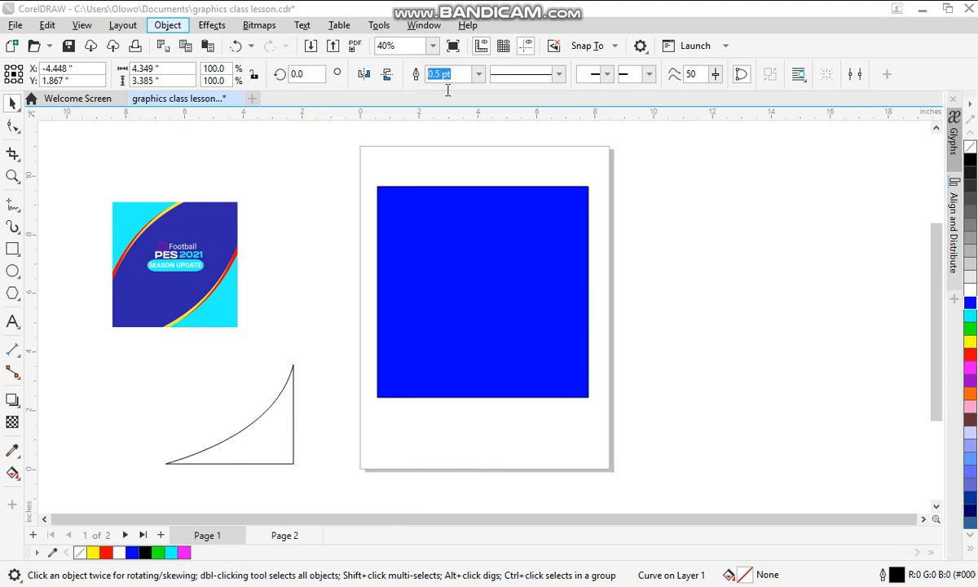
click(447, 274)
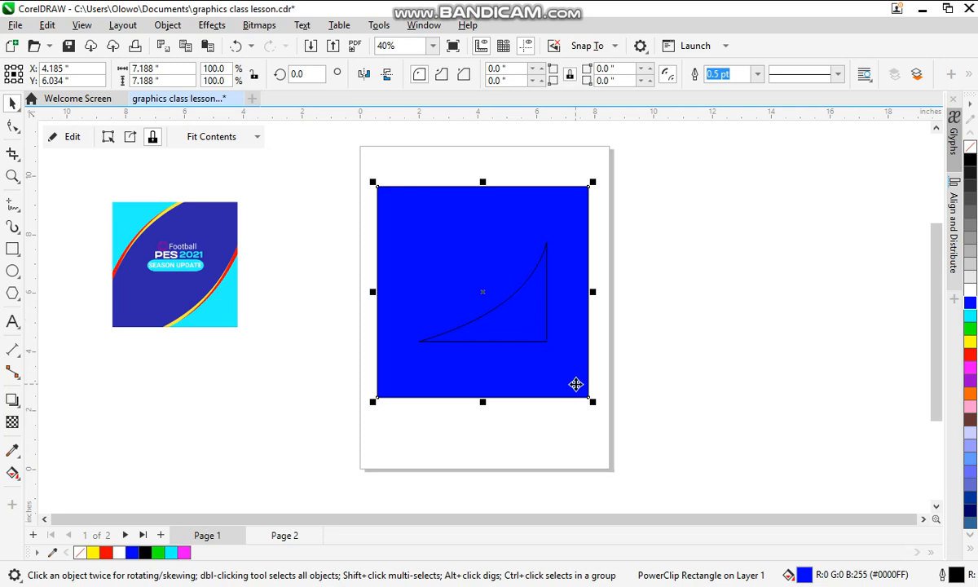
Show Page 2 of the document.
click(286, 536)
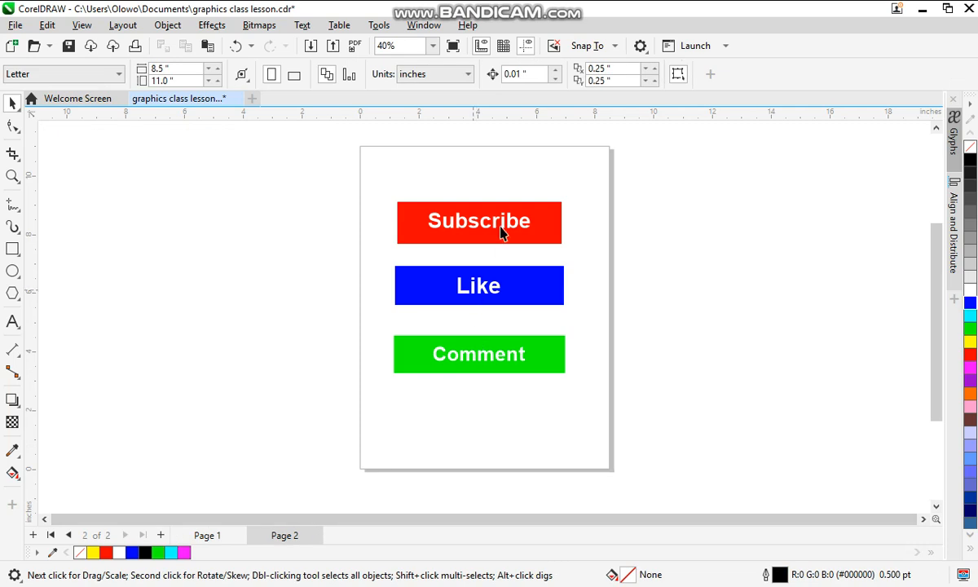